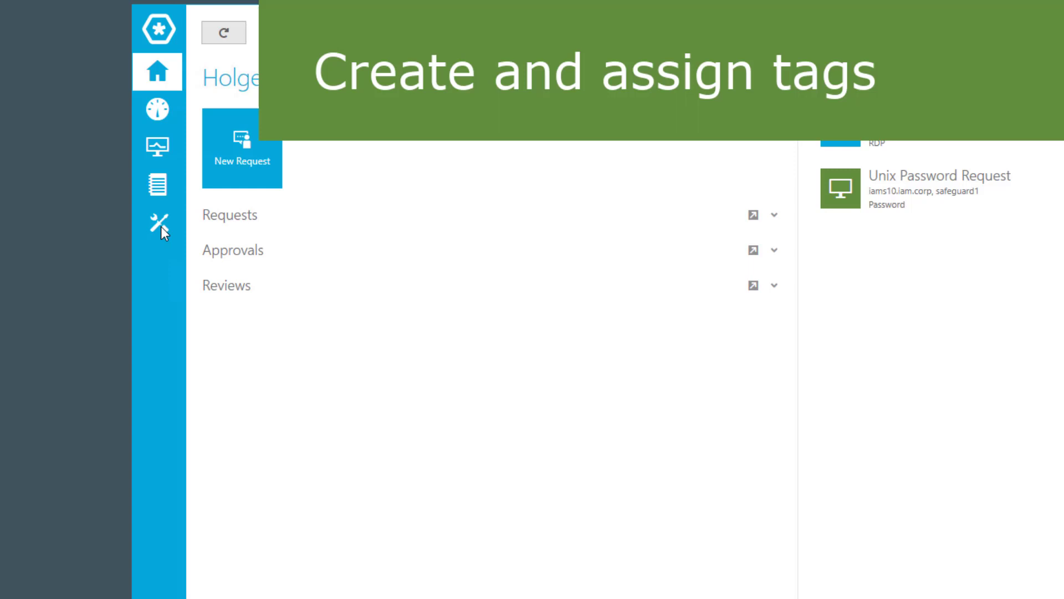
# In Settings > Asset Management > Tags, start a new tag named 'Linux Tag'
pyautogui.click(160, 226)
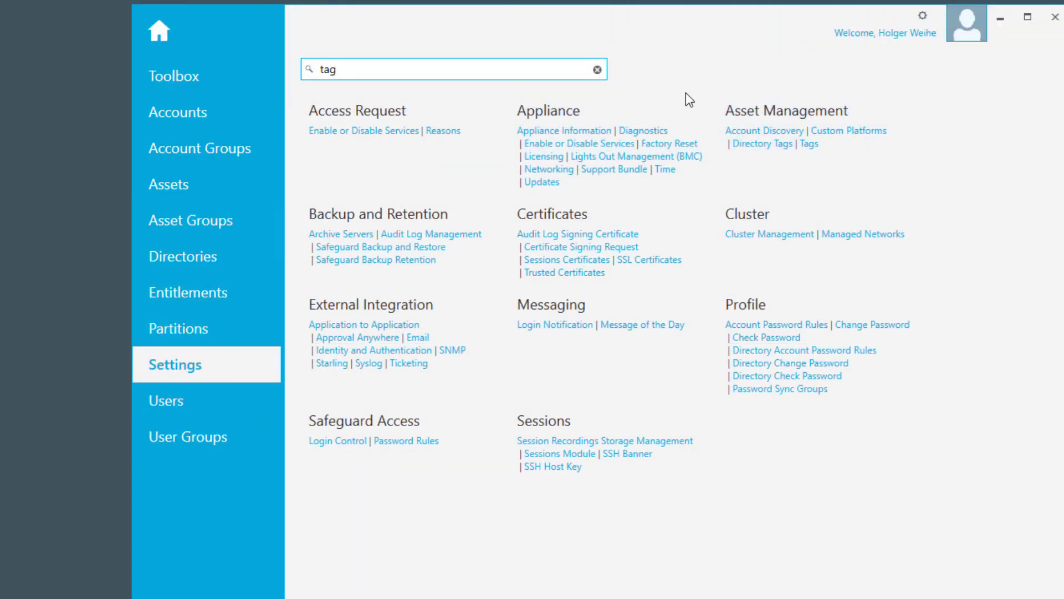
pyautogui.click(814, 145)
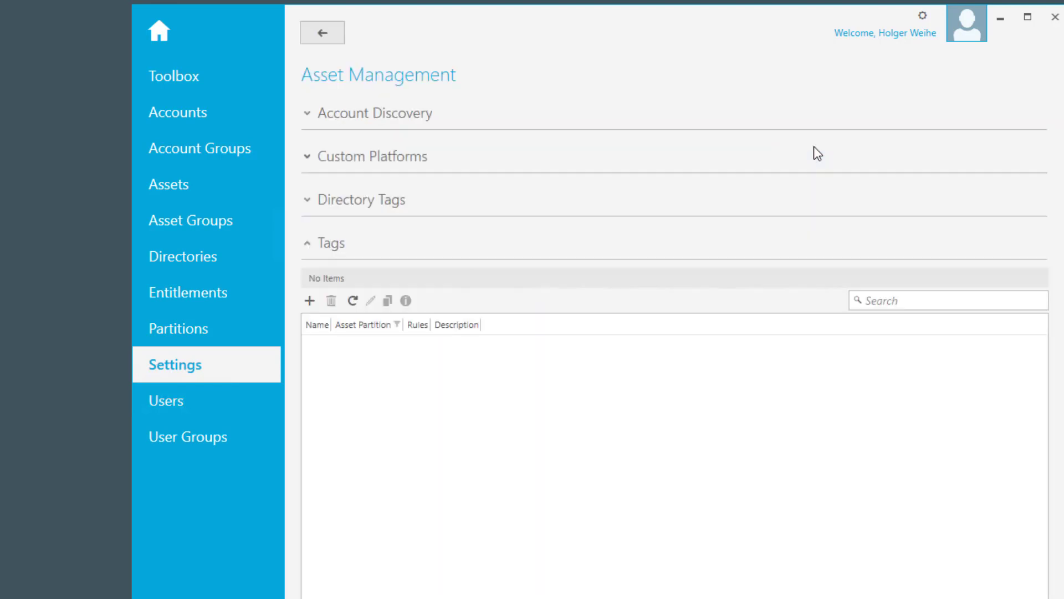
pyautogui.click(310, 301)
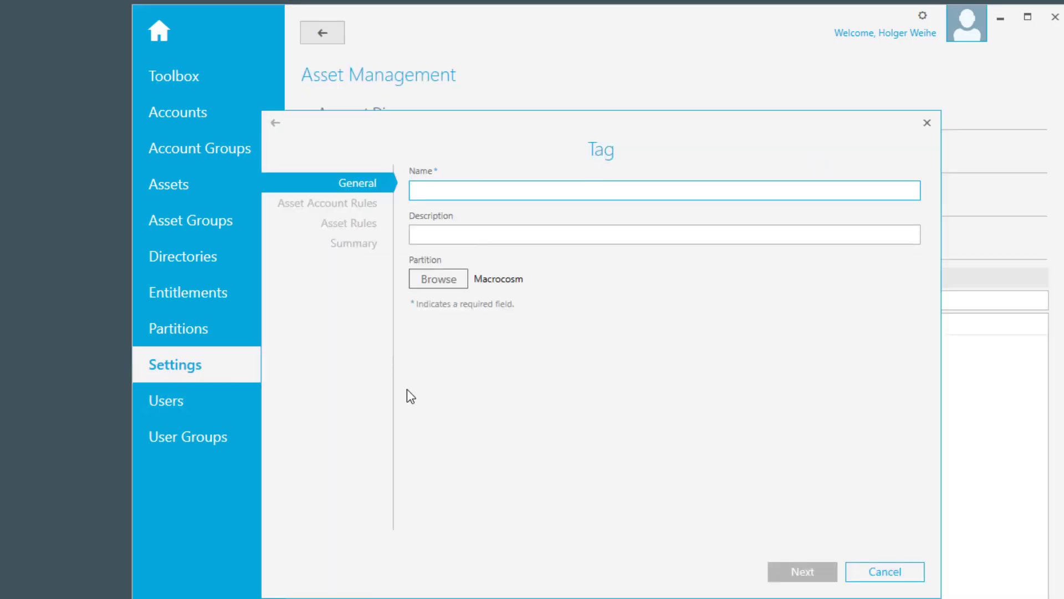
pyautogui.write('Linux Tag')
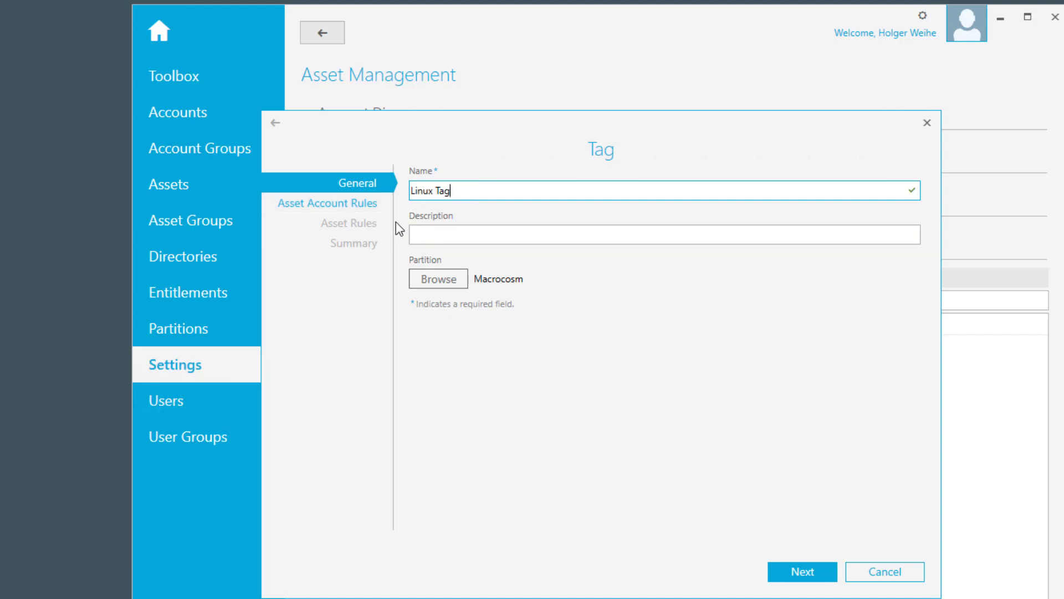
# Turn off the account rule for Linux Tag and continue to its Asset Rules step
pyautogui.click(350, 203)
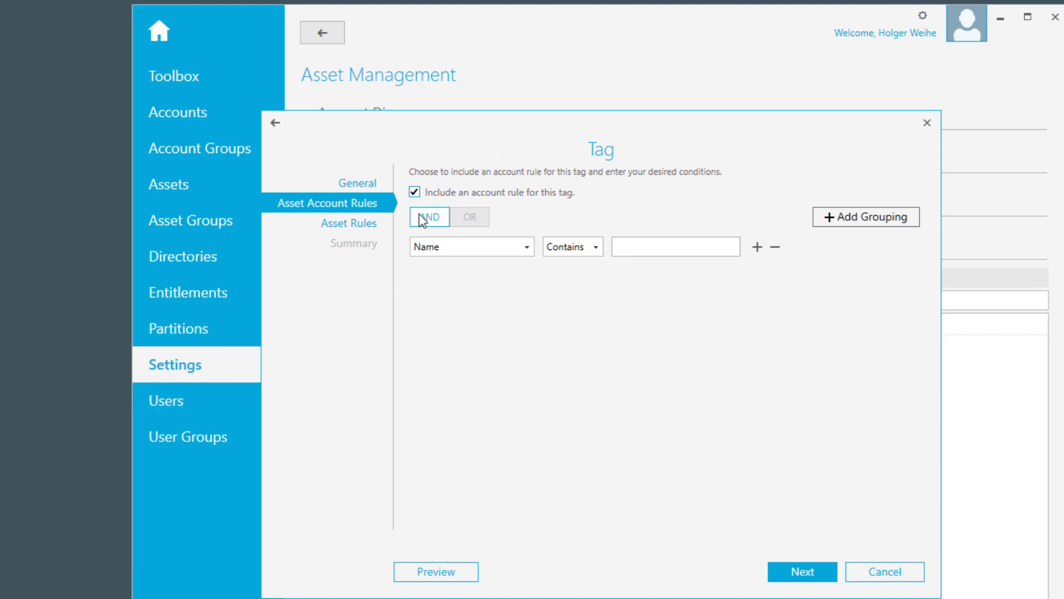
pyautogui.click(415, 192)
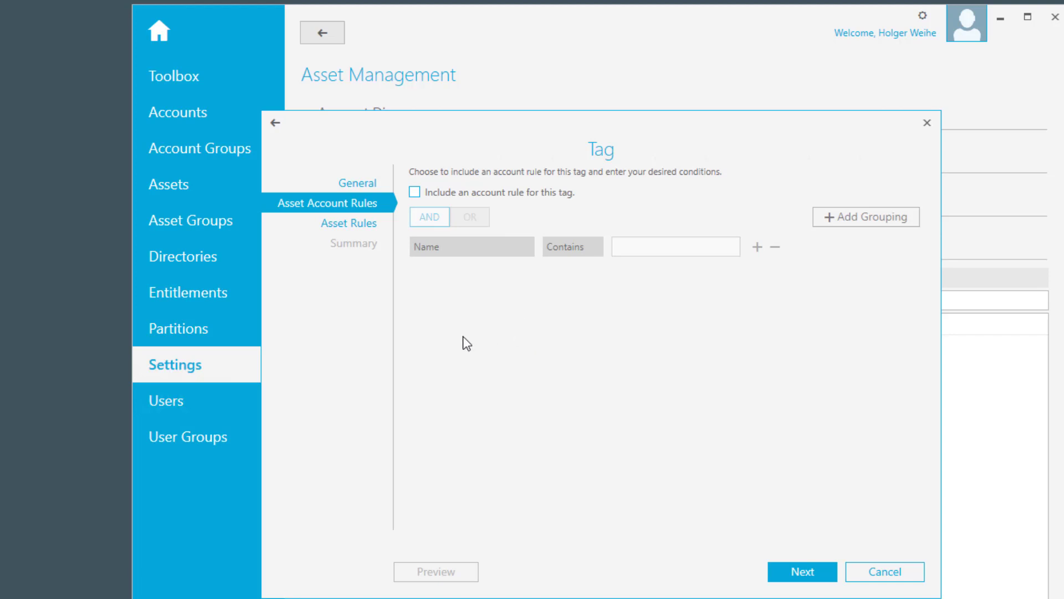
pyautogui.click(358, 221)
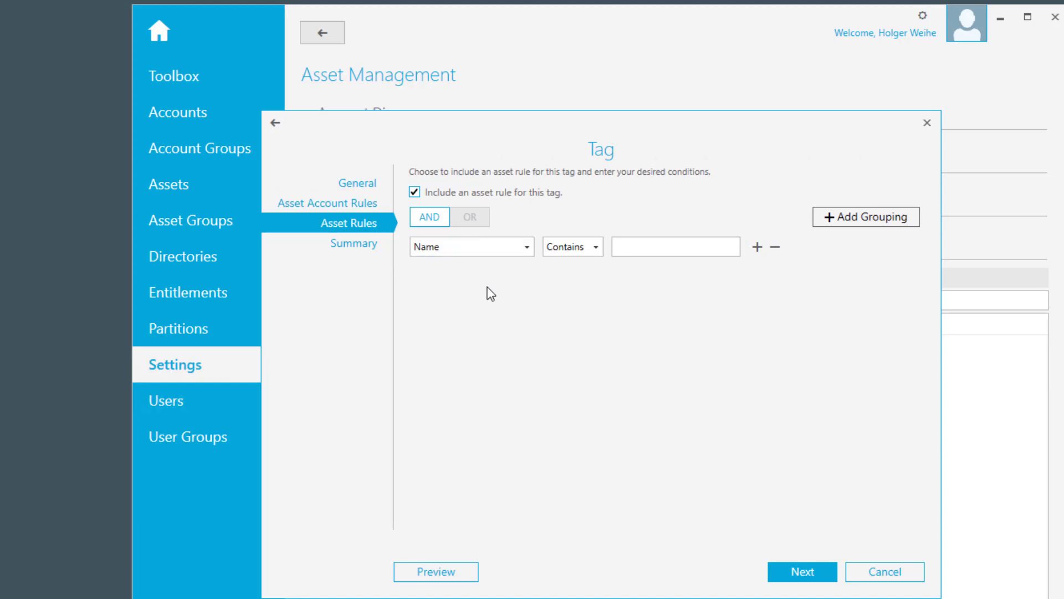
# Set the first asset condition to Description contains 'Linux'
pyautogui.click(494, 254)
pyautogui.click(470, 282)
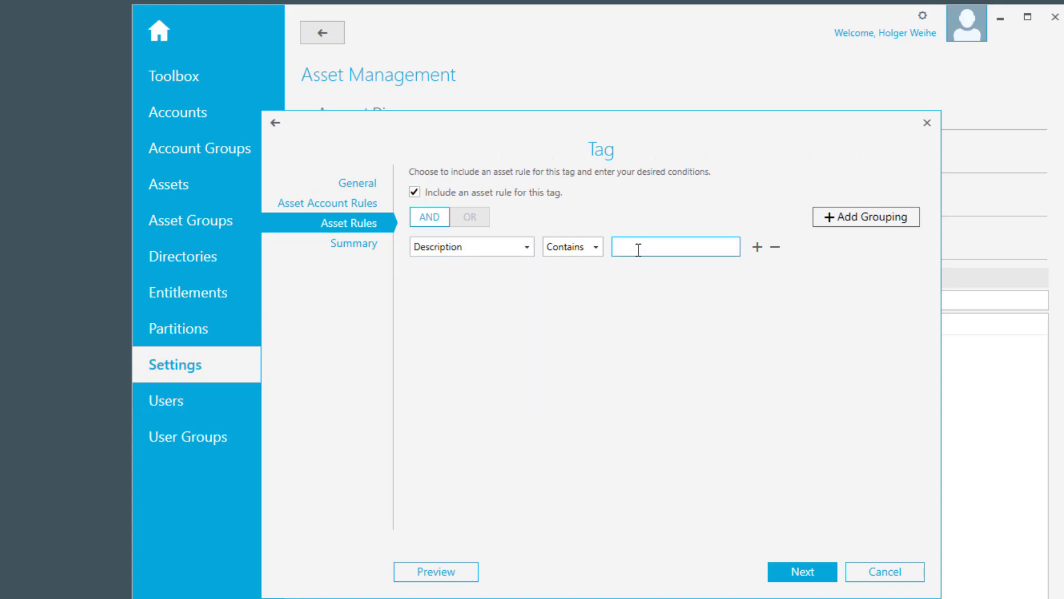
pyautogui.click(639, 250)
pyautogui.write('Linux')
# Join with OR and add a second condition Platform contains 'Linux'
pyautogui.click(482, 221)
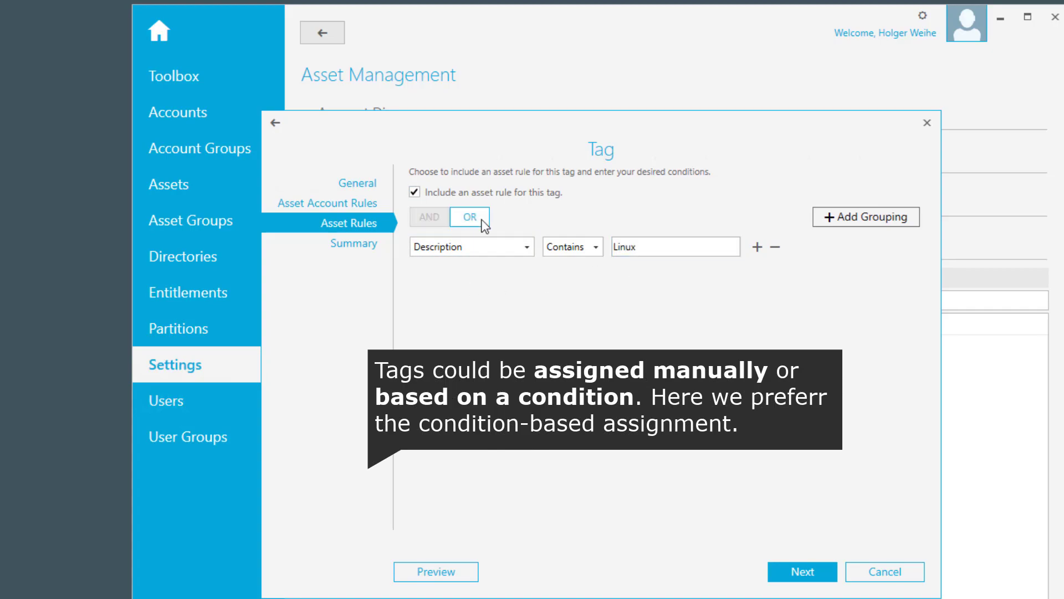
pyautogui.click(757, 246)
pyautogui.click(491, 289)
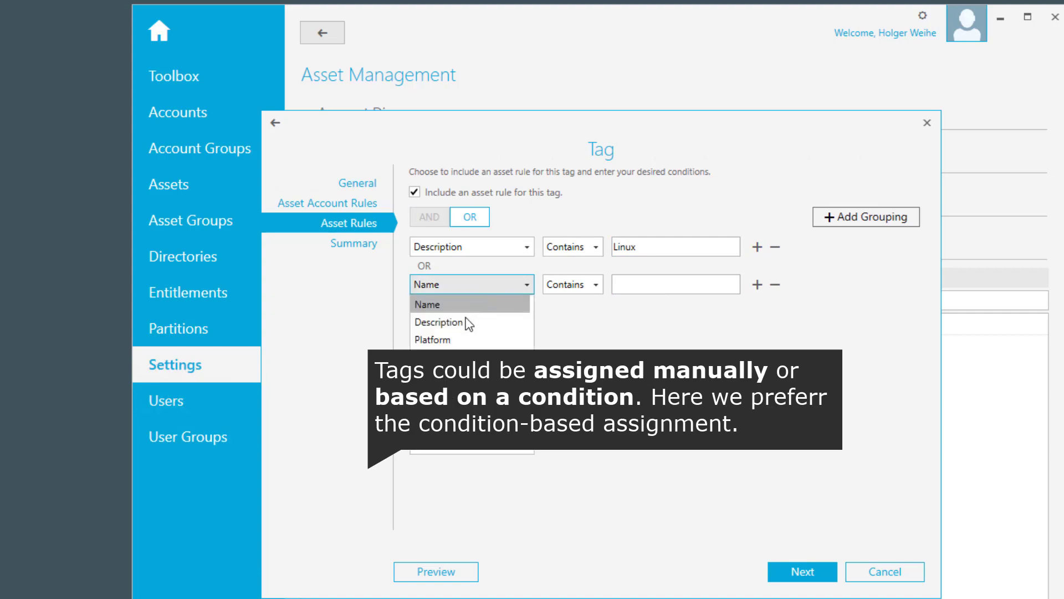
pyautogui.click(468, 340)
pyautogui.click(634, 287)
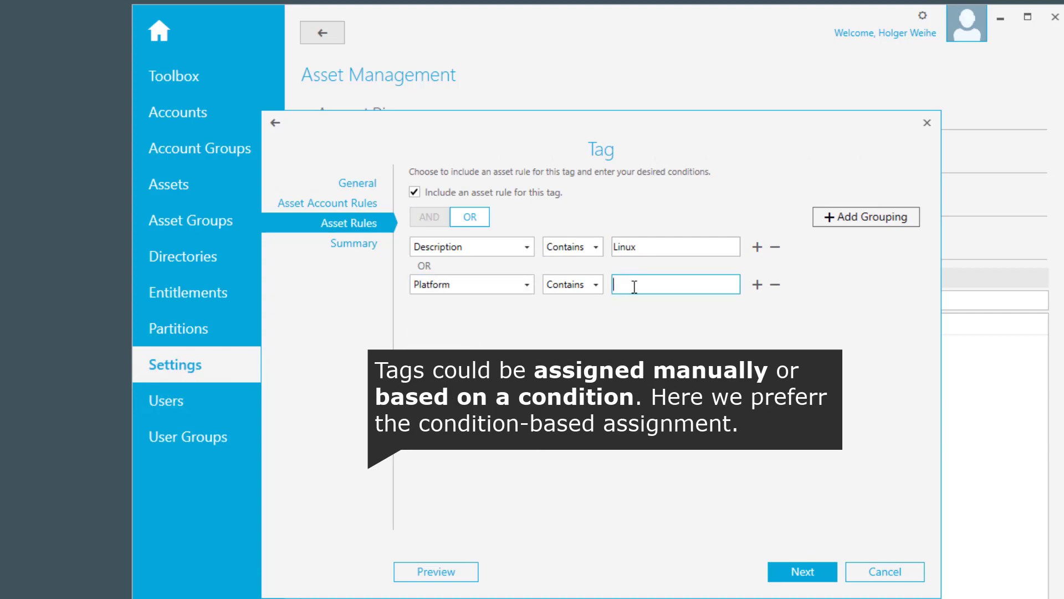
pyautogui.write('Linux')
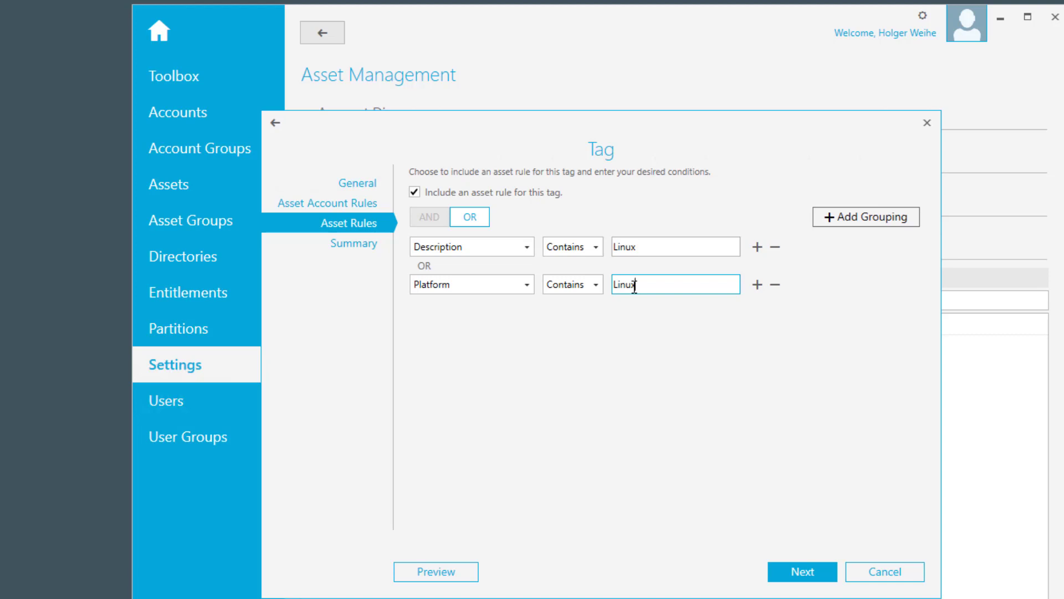
pyautogui.click(444, 574)
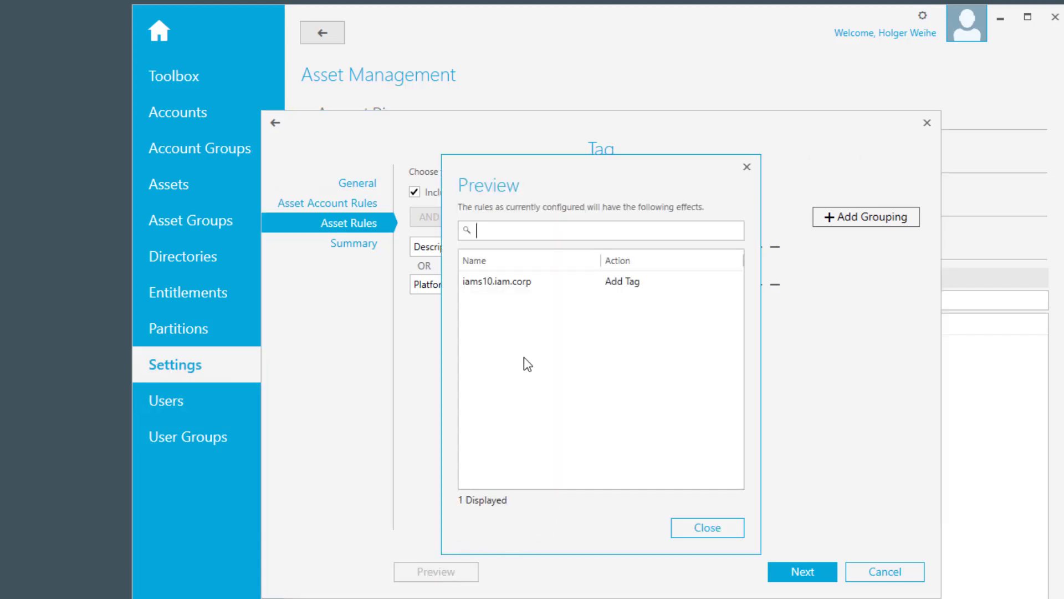
pyautogui.click(499, 284)
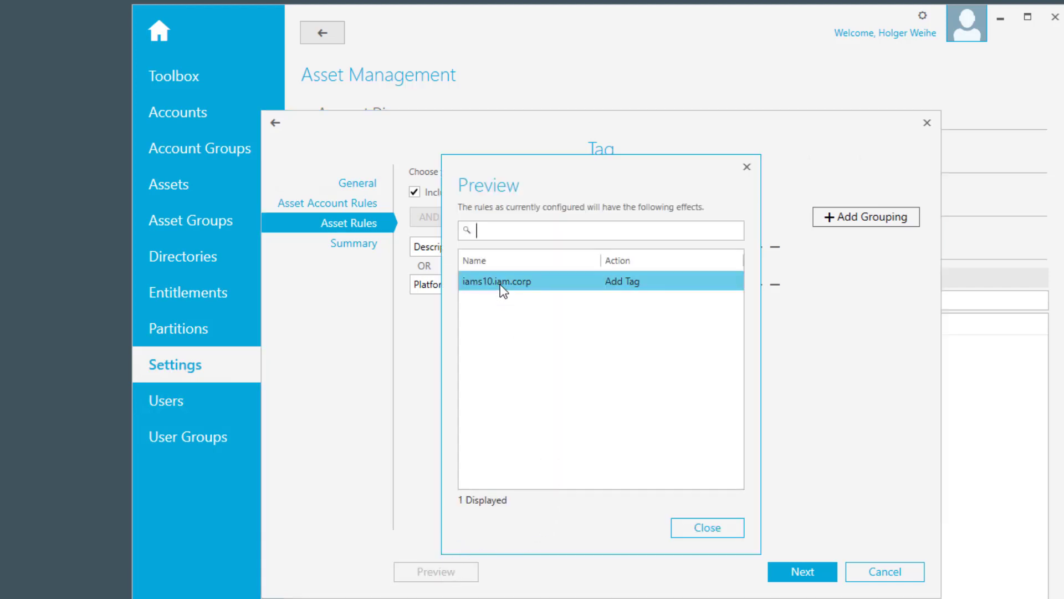
pyautogui.click(707, 529)
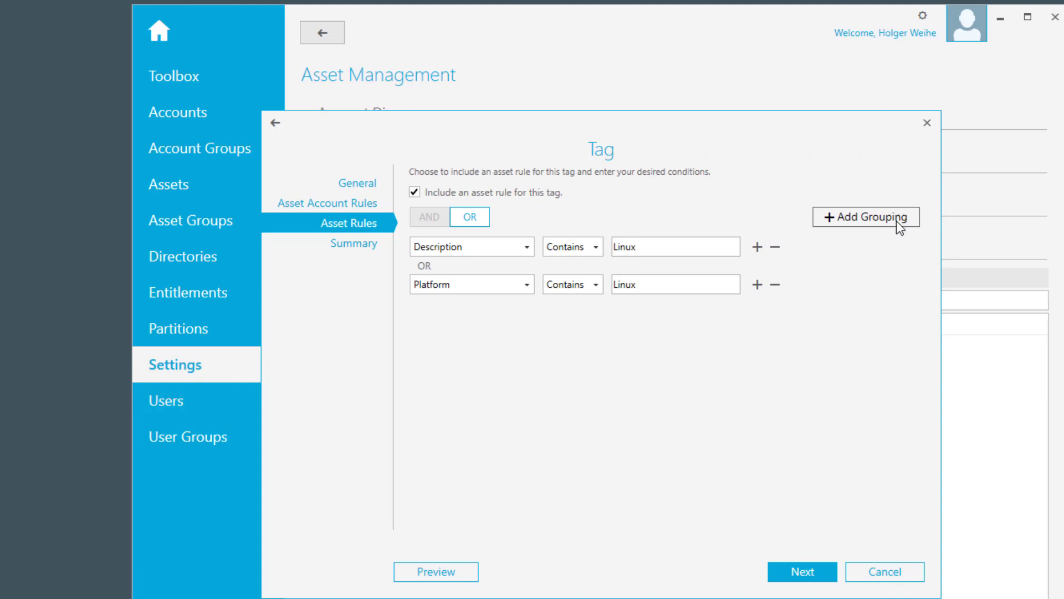
pyautogui.click(850, 215)
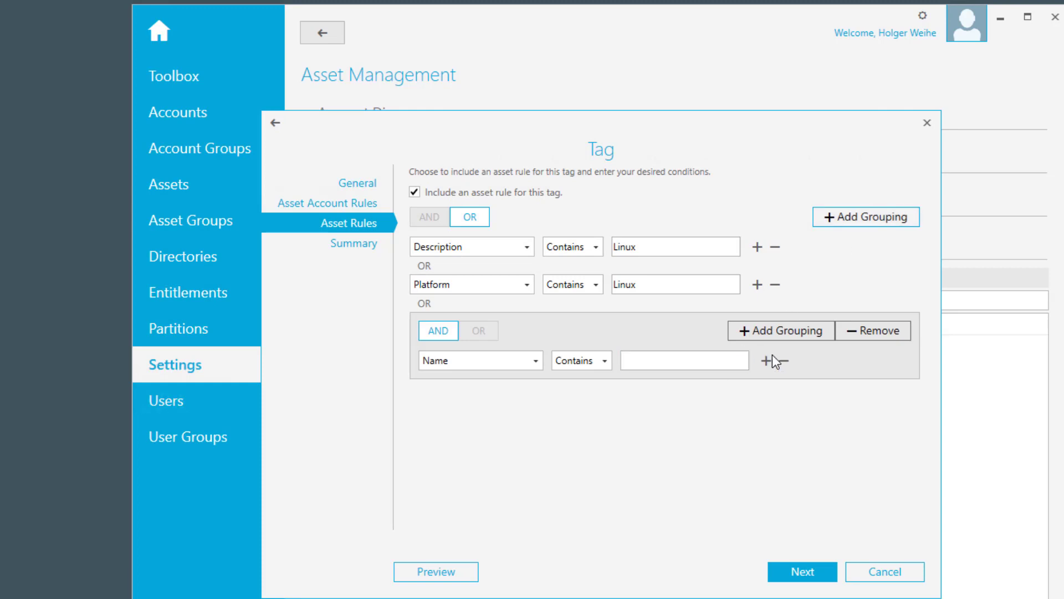
pyautogui.click(764, 334)
pyautogui.click(760, 407)
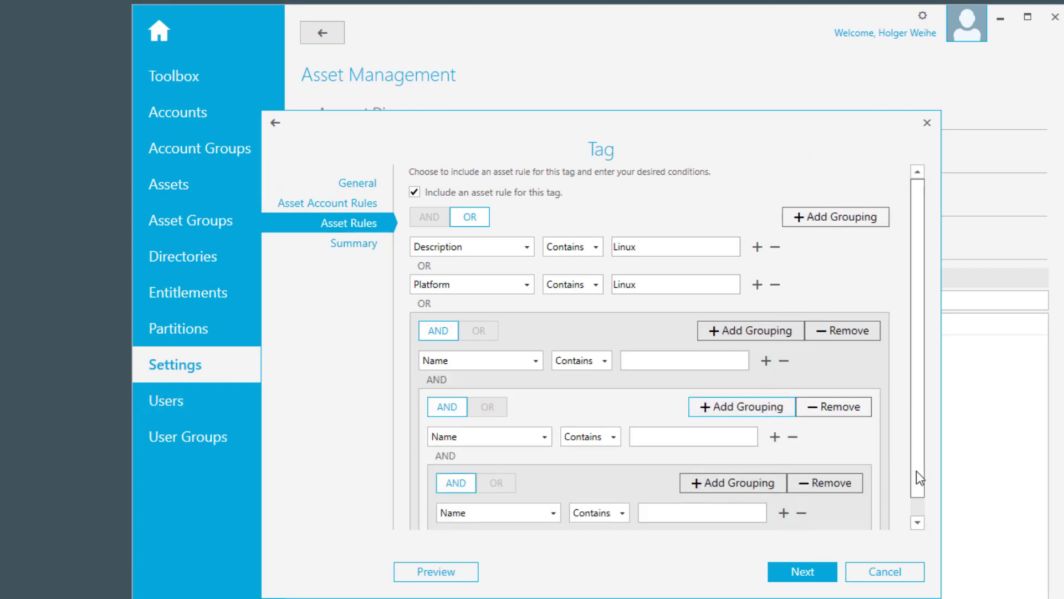
pyautogui.click(918, 522)
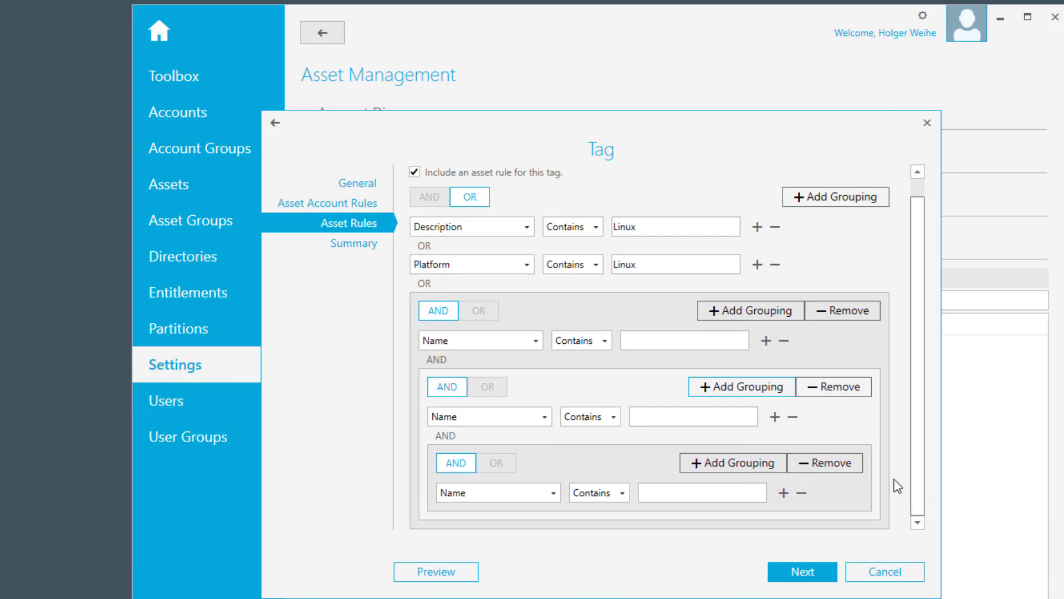
pyautogui.click(827, 463)
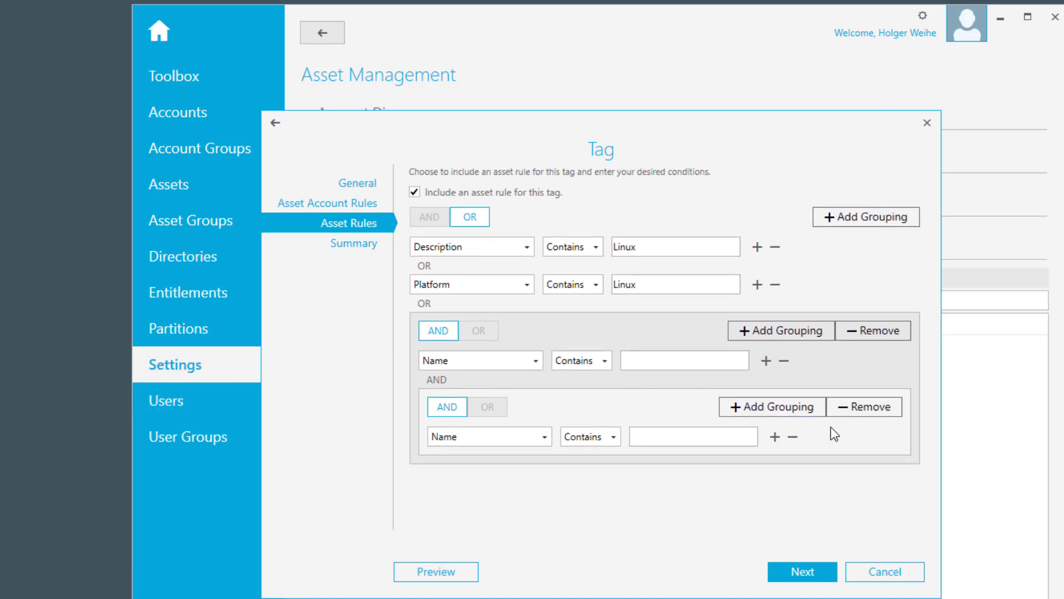
pyautogui.click(837, 407)
pyautogui.click(877, 332)
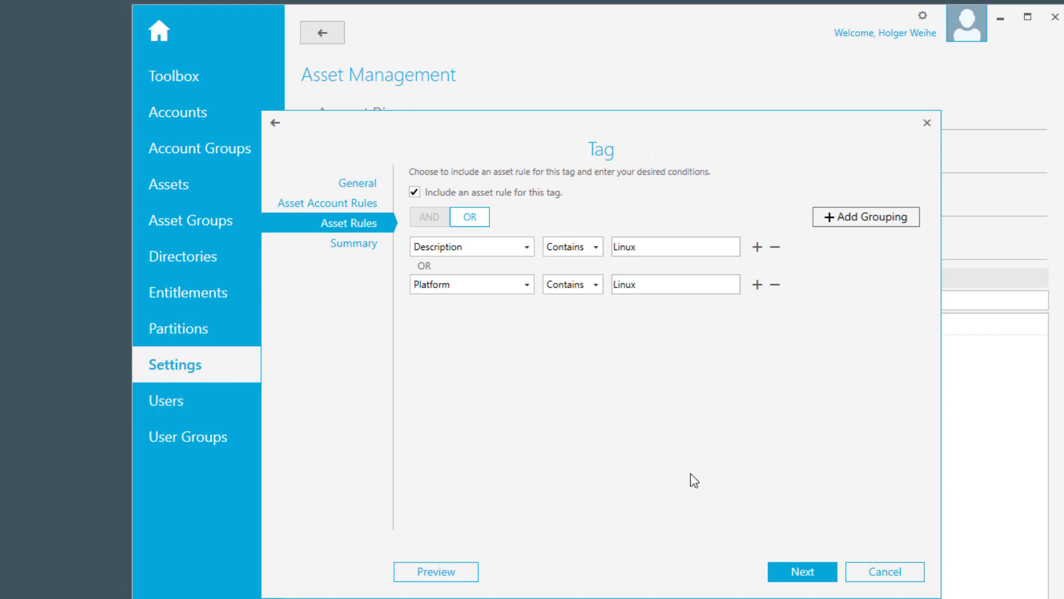
# Review the Asset Rules summary for Linux Tag and add the tag
pyautogui.click(801, 571)
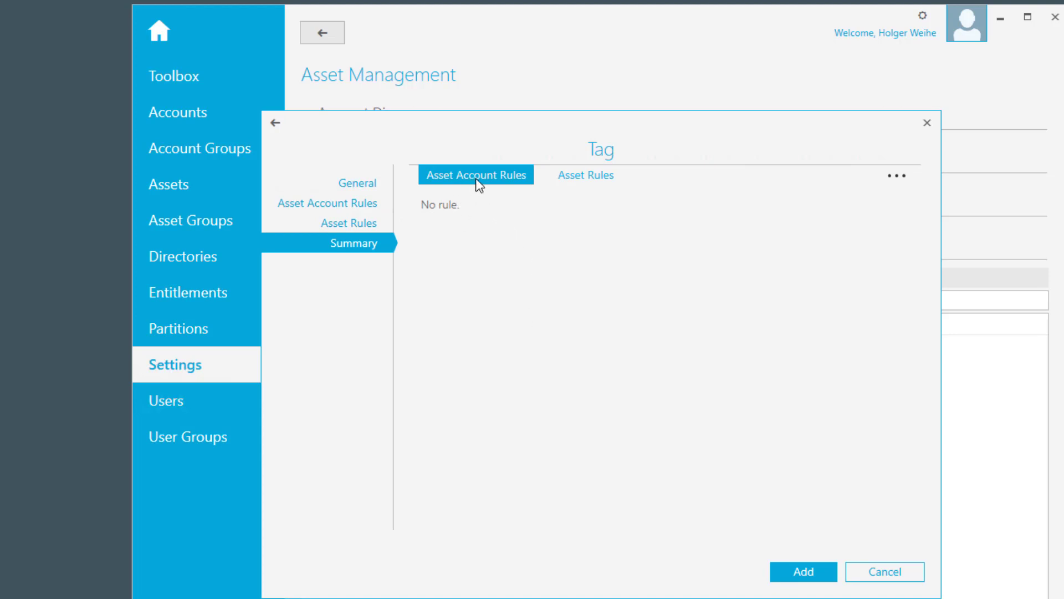
pyautogui.click(575, 179)
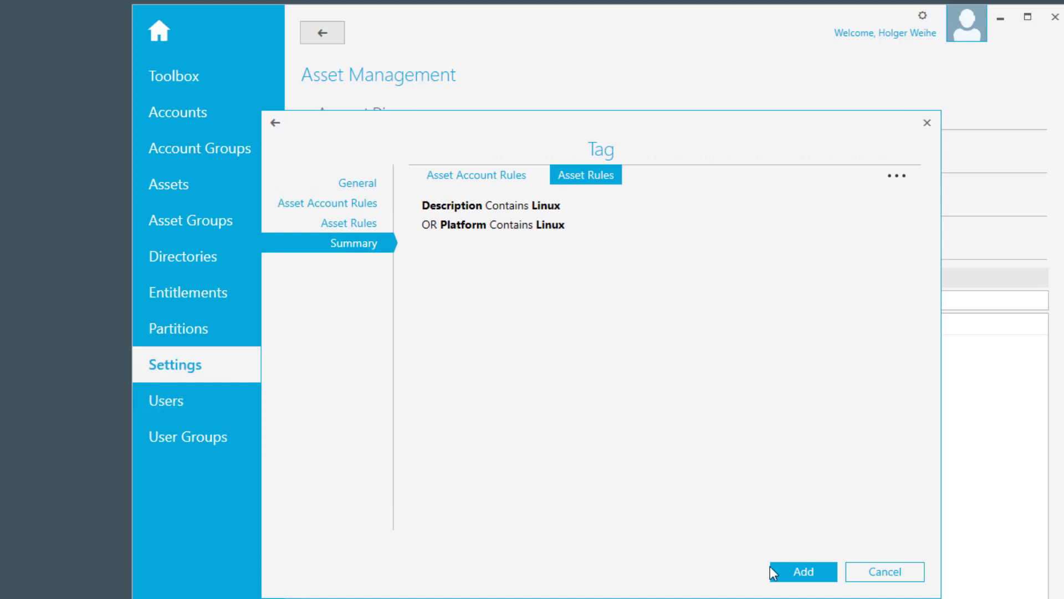
pyautogui.click(799, 570)
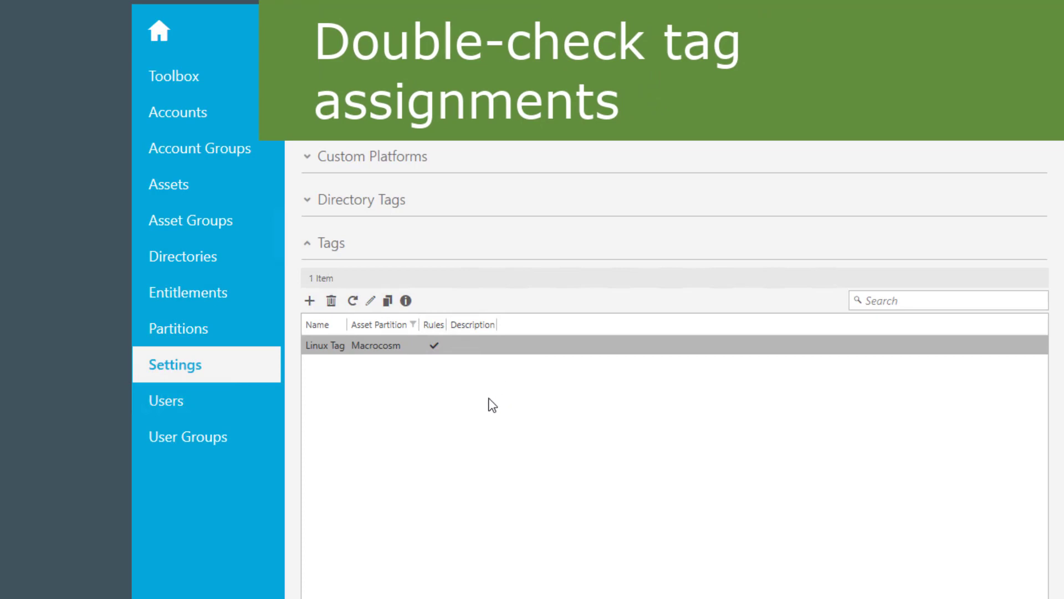
# In Assets, select iams10.iam.corp and check that it carries Linux Tag
pyautogui.click(188, 186)
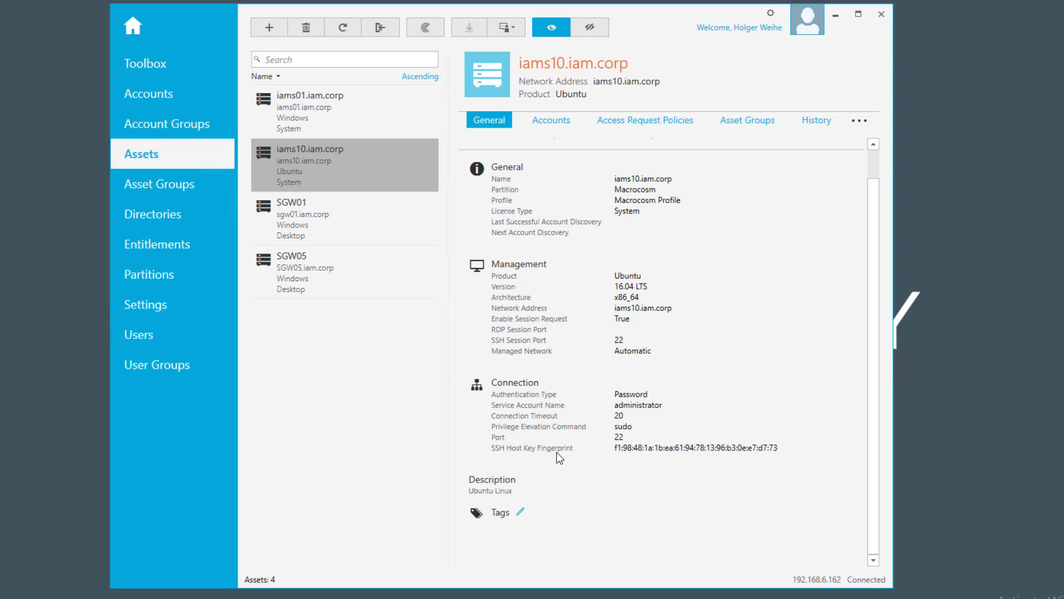
pyautogui.click(303, 110)
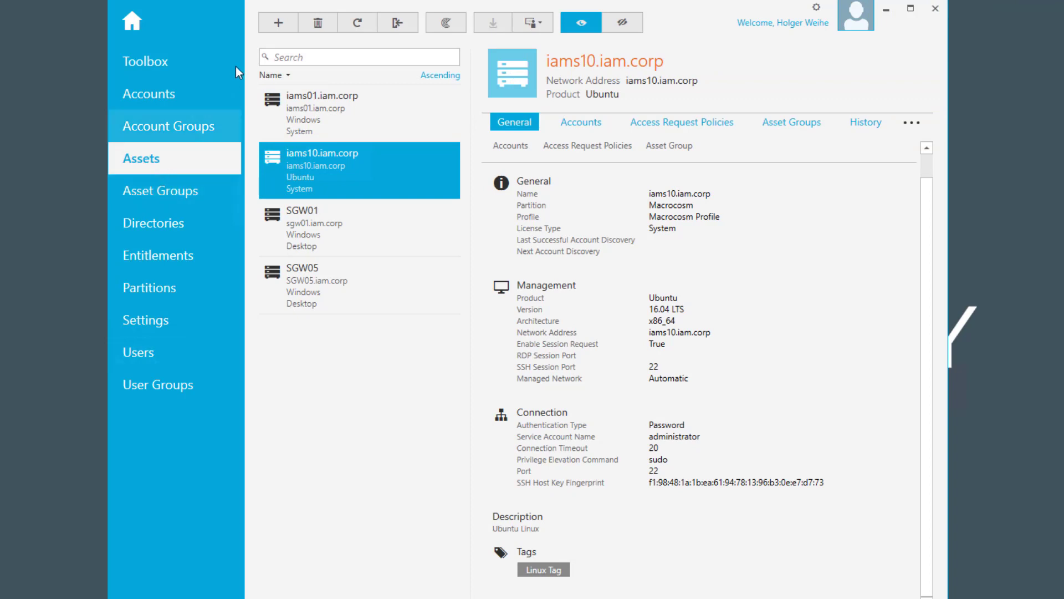
# Start a dynamic asset group named 'Linux Group based on Linux Tag'
pyautogui.click(171, 194)
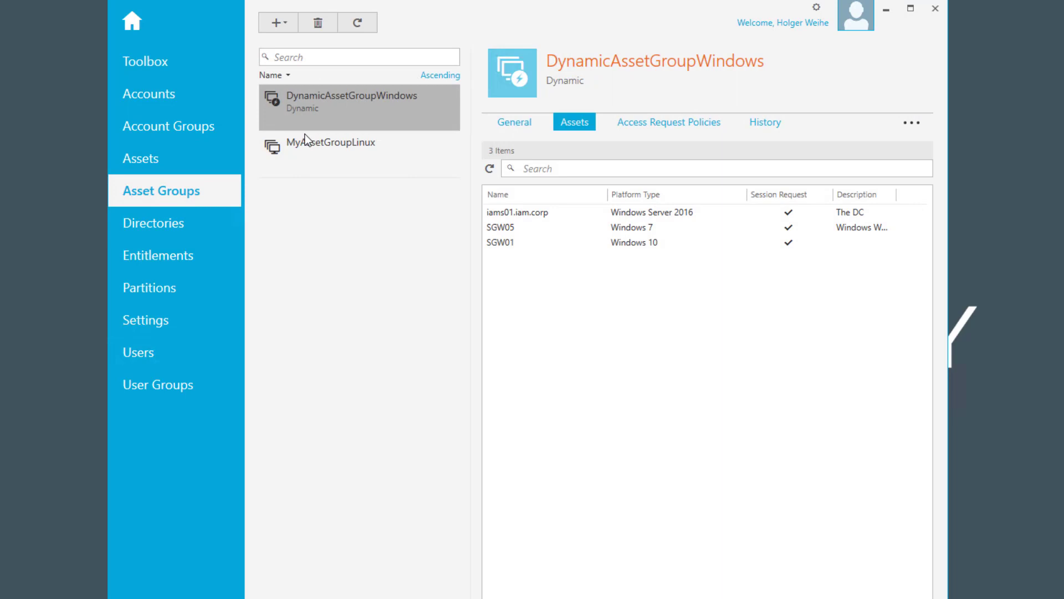
pyautogui.click(279, 24)
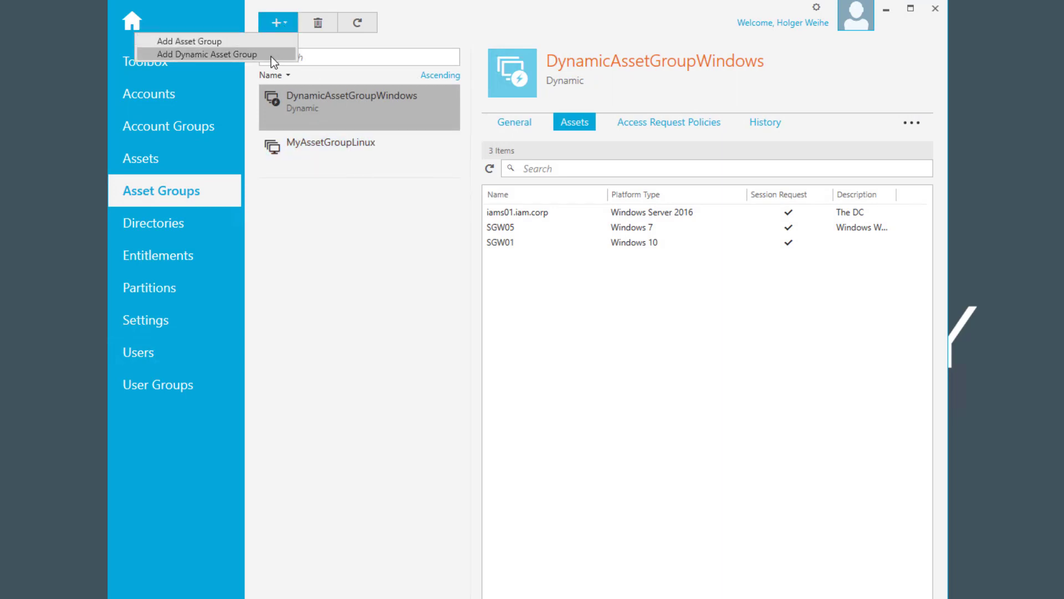
pyautogui.click(271, 56)
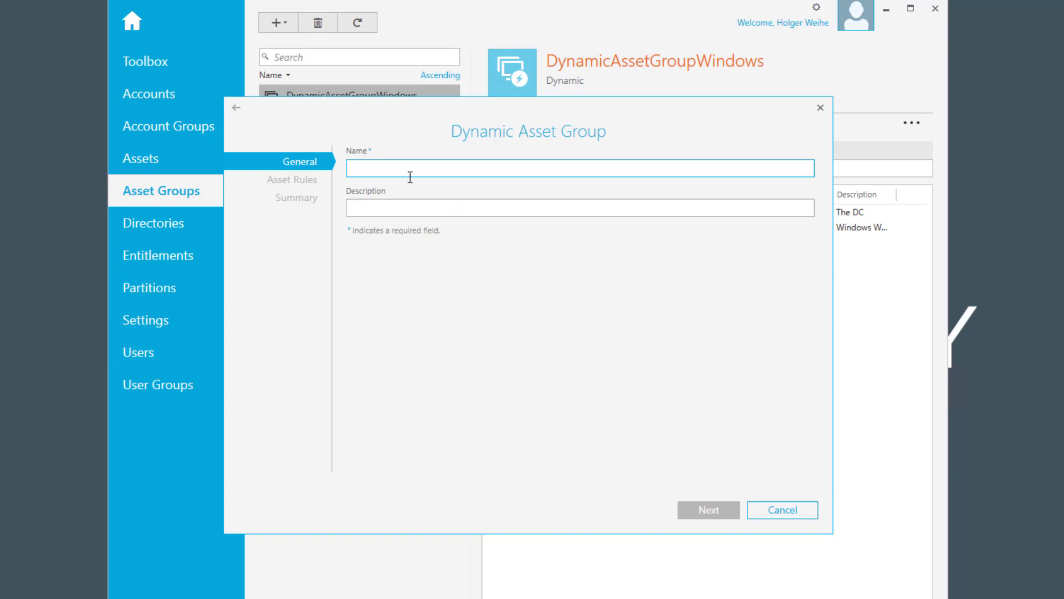
pyautogui.write('Linux ')
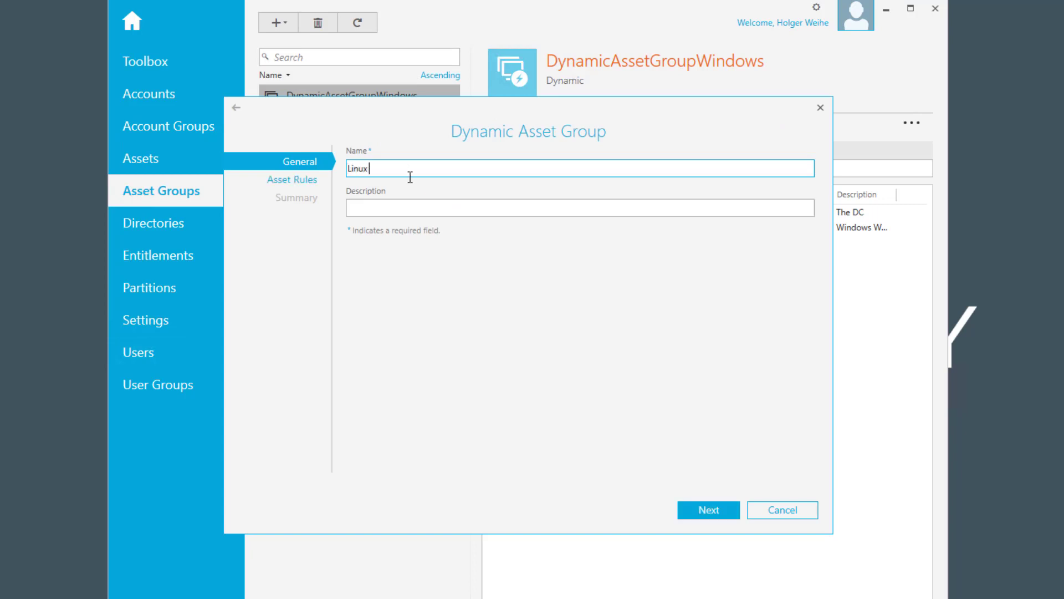
pyautogui.write('Group based ')
pyautogui.write('on Linu')
pyautogui.write('x')
pyautogui.press('Return')
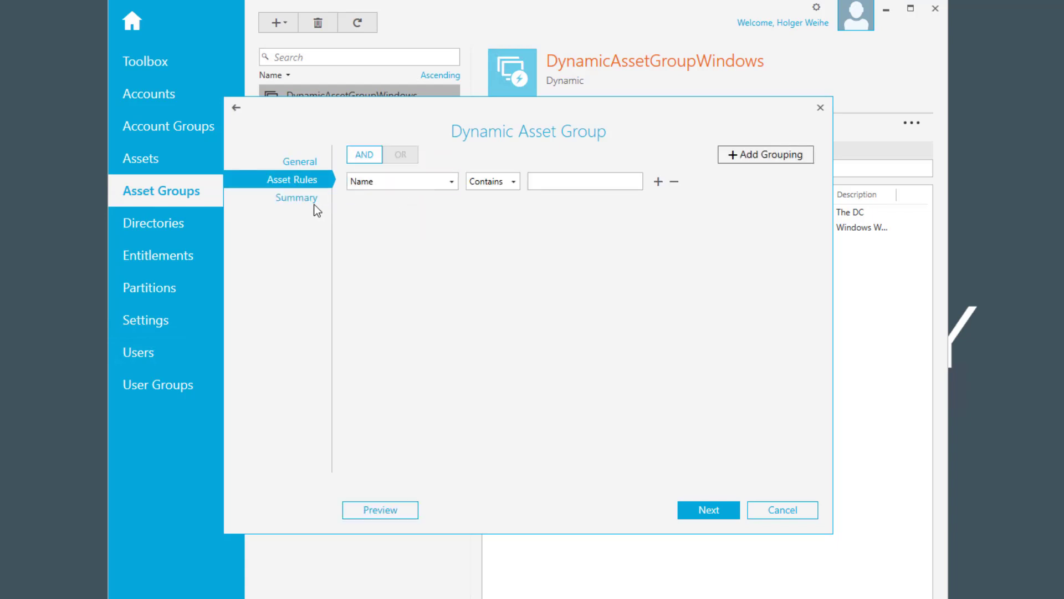
# Set the group rule to Tag contains Linux Tag, preview the matches, and reach the Summary
pyautogui.click(415, 183)
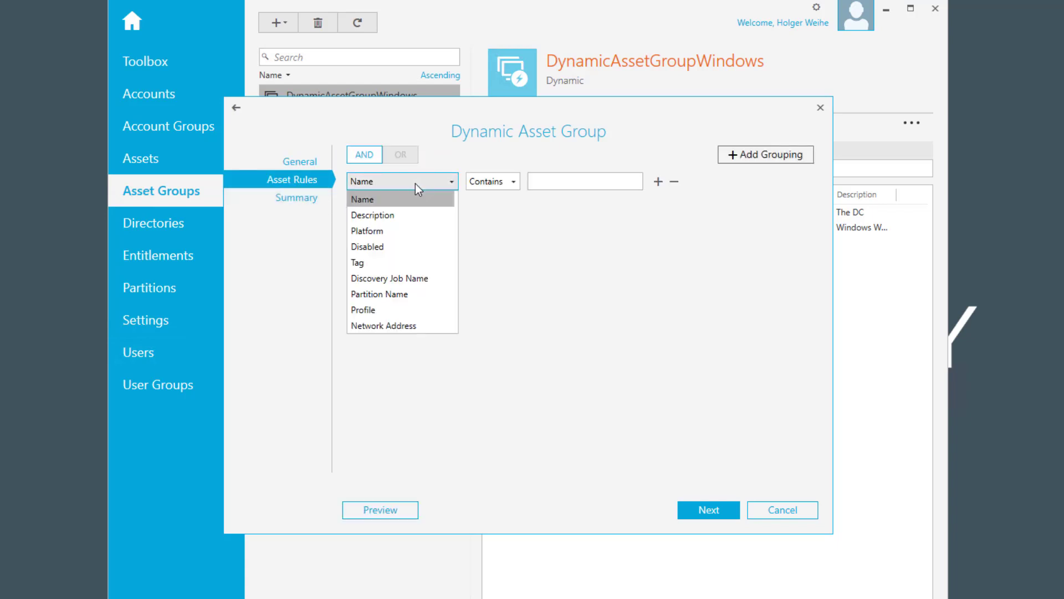
pyautogui.click(387, 266)
pyautogui.click(546, 185)
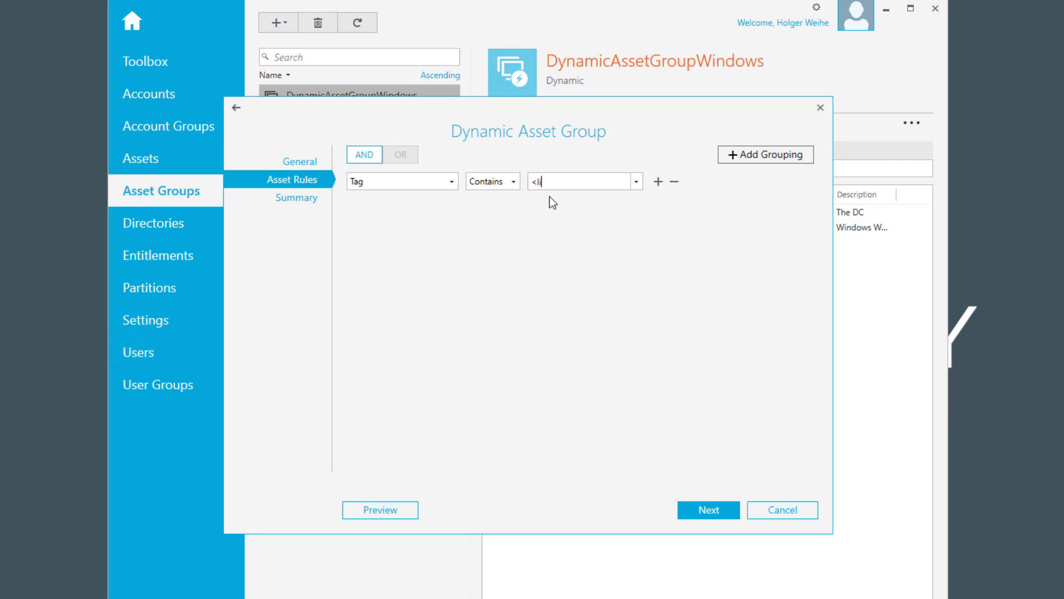
pyautogui.click(380, 509)
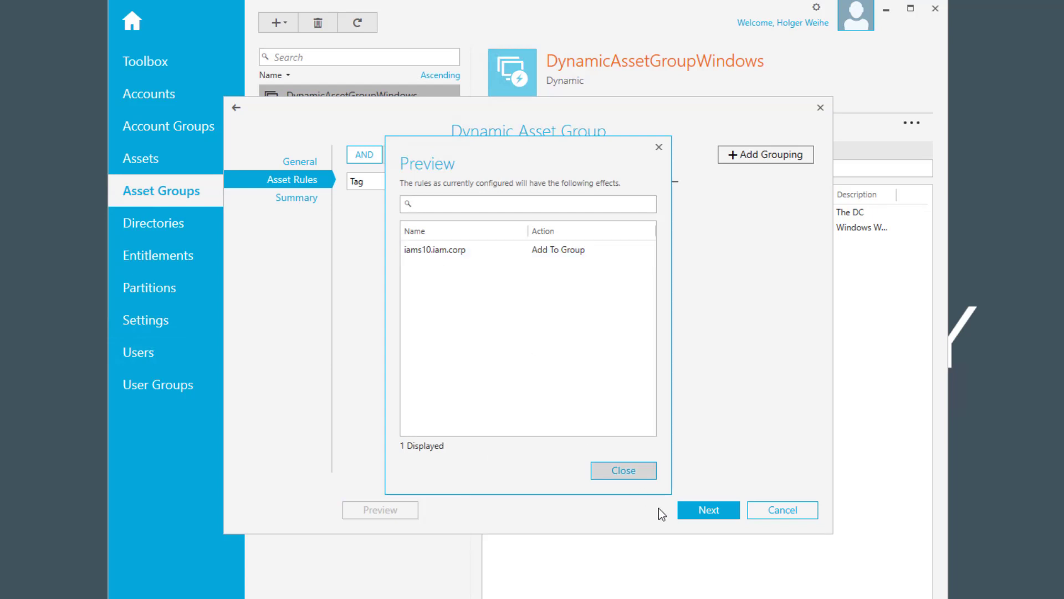
pyautogui.click(640, 469)
pyautogui.click(715, 510)
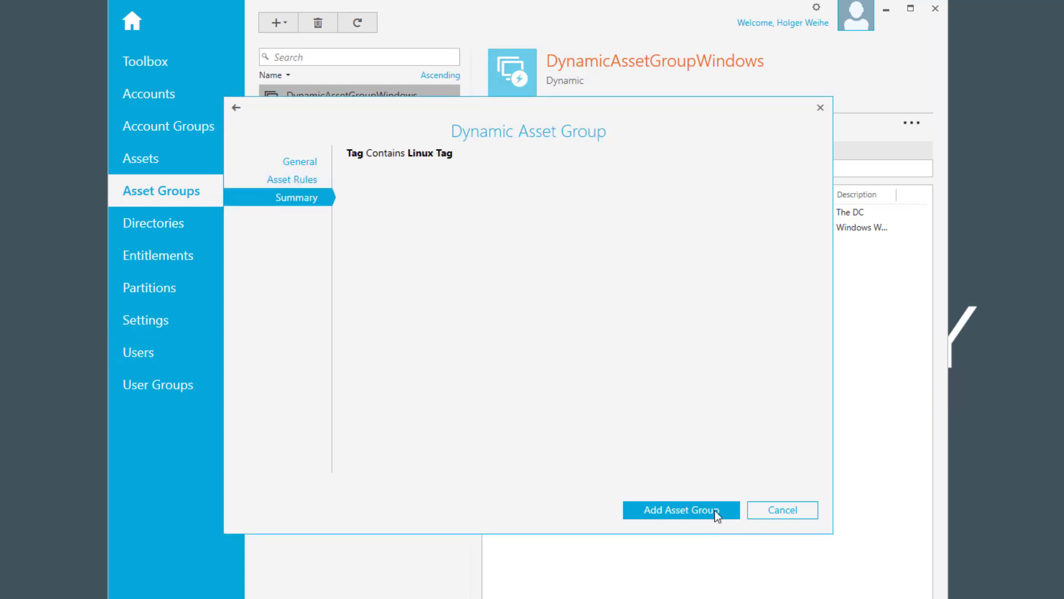
# Add the Linux Group based on Linux Tag asset group and select its member iams10.iam.corp
pyautogui.click(710, 512)
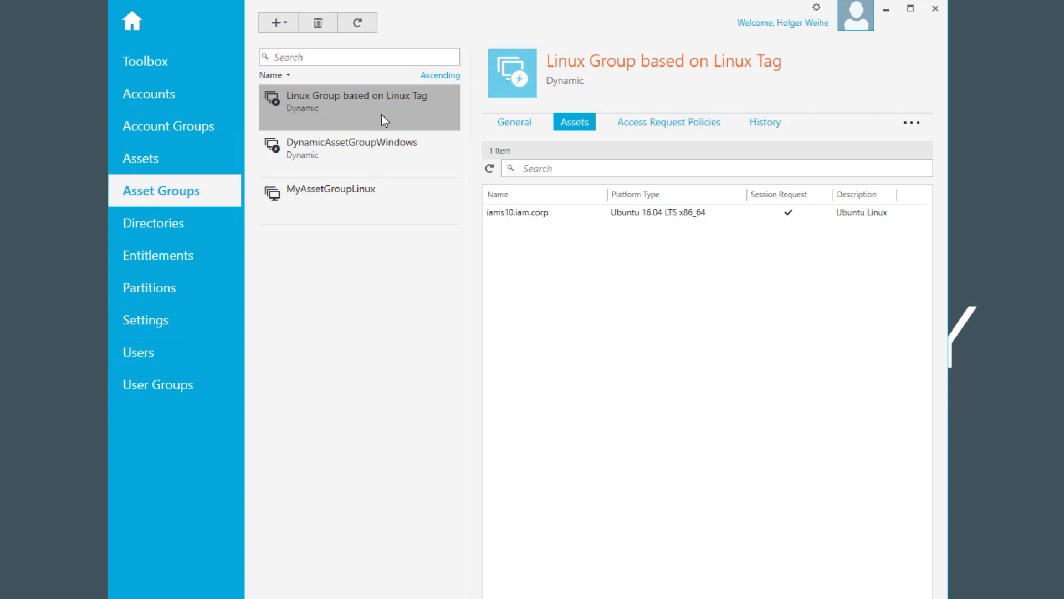
pyautogui.click(511, 212)
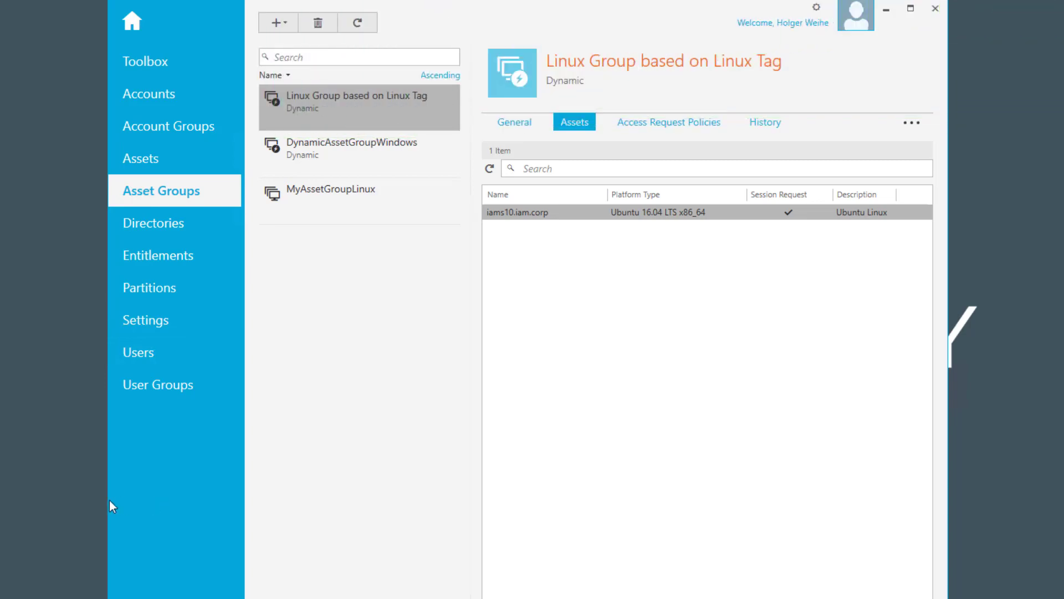
# Add the entitlement 'Unix Session Dynamic Grpup Tag' with priority 7 and open it
pyautogui.click(158, 256)
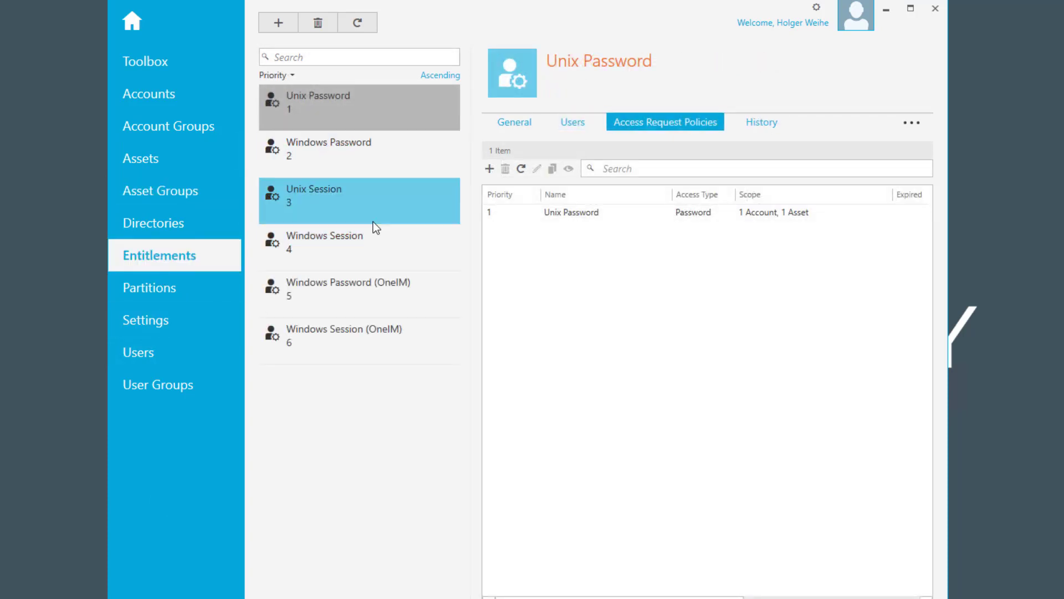
pyautogui.click(345, 212)
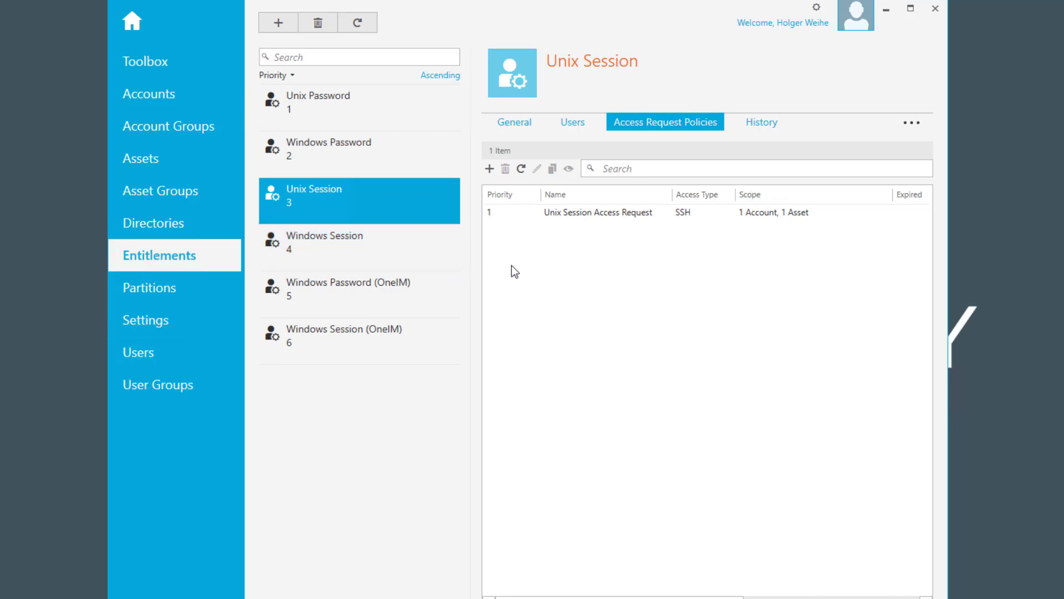
pyautogui.click(278, 23)
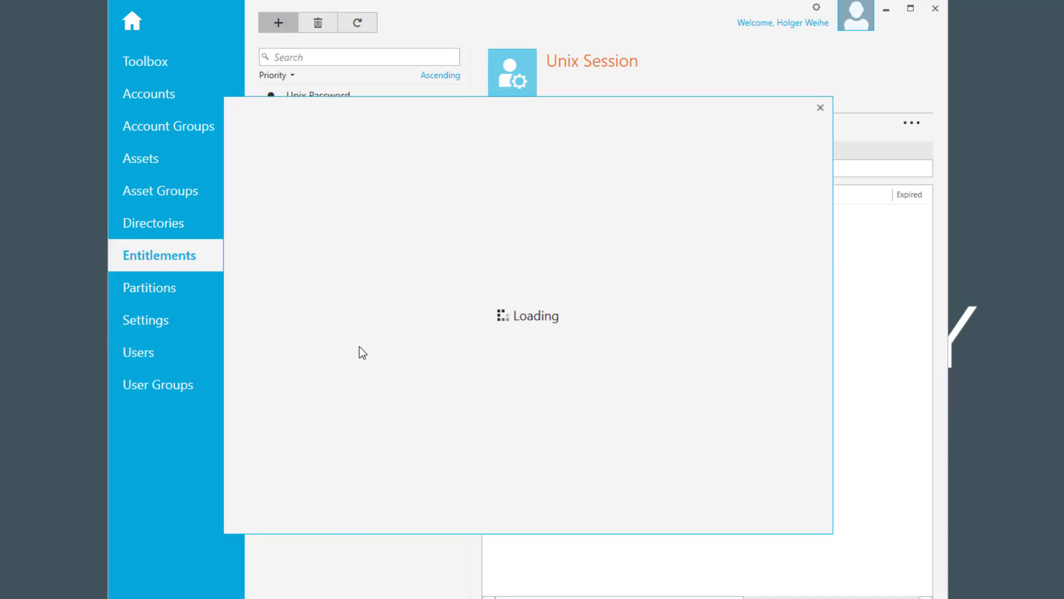
pyautogui.write('Unix ')
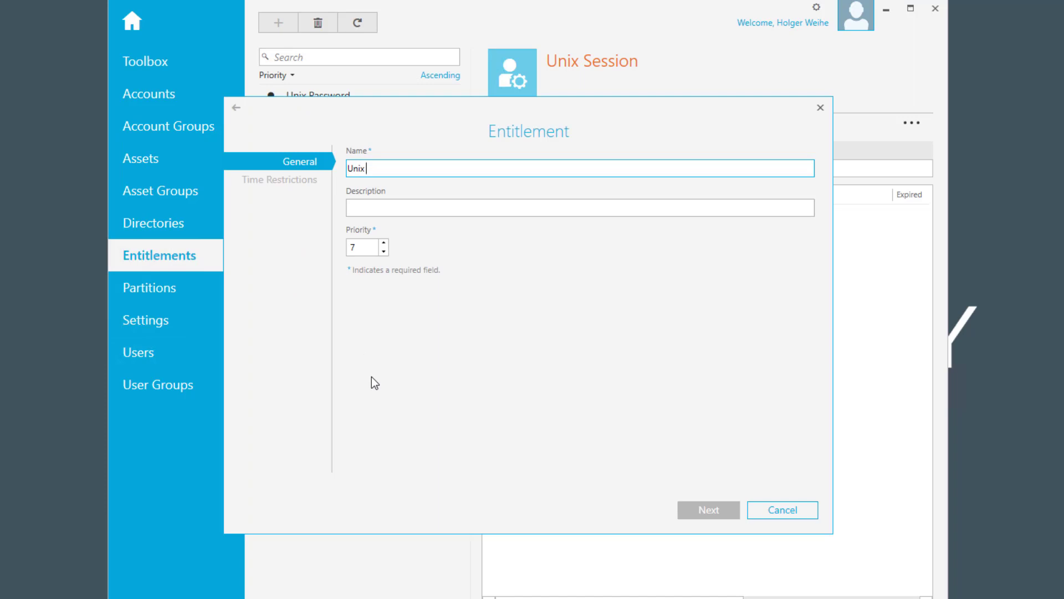
pyautogui.write('Session Dynam')
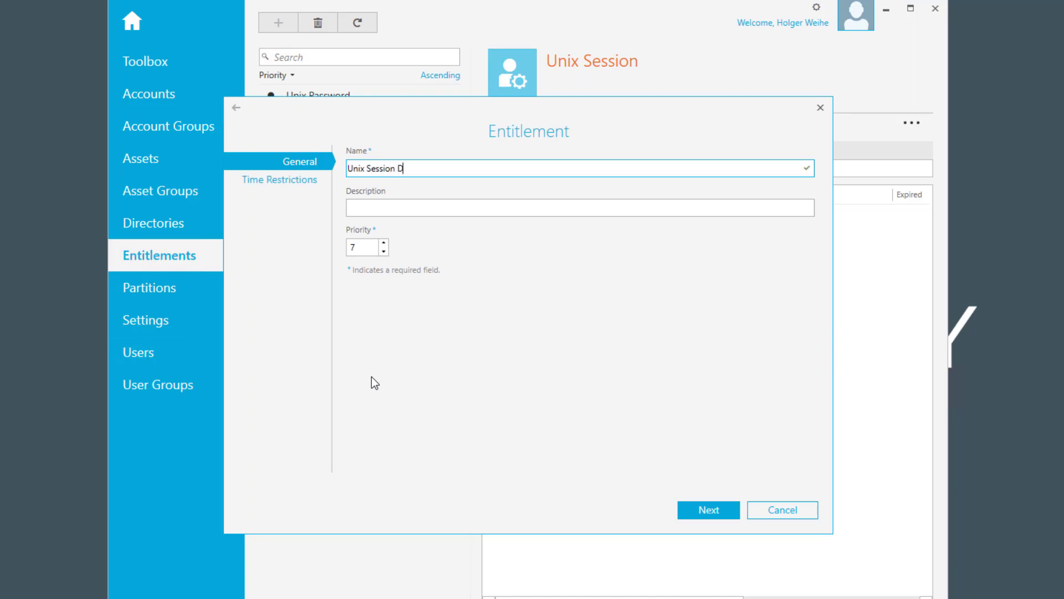
pyautogui.write('ic Grpup Tag')
pyautogui.click(685, 508)
pyautogui.click(685, 508)
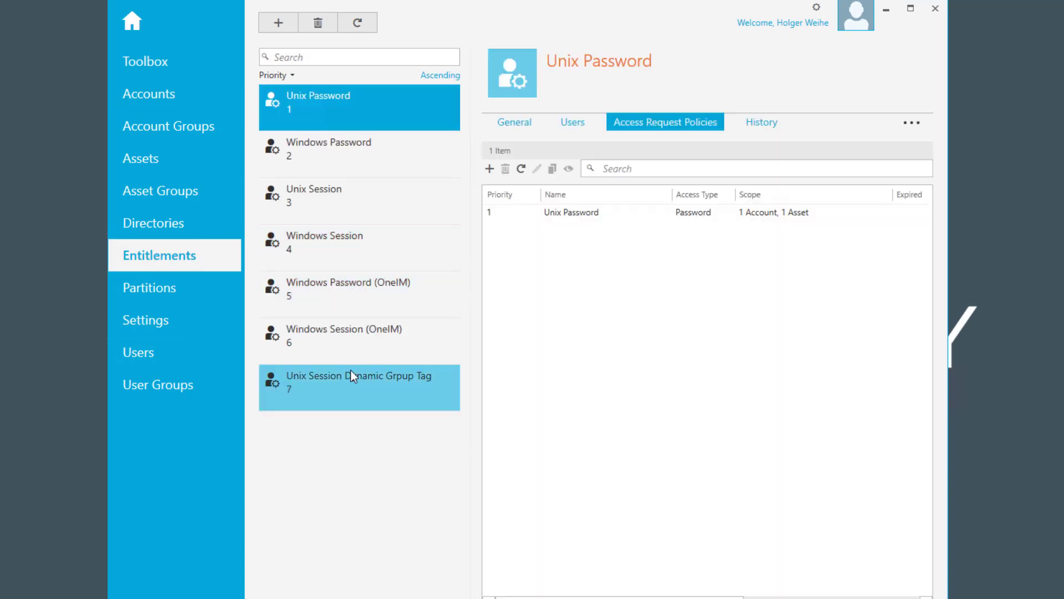
pyautogui.click(351, 372)
# Add an SSH access request policy named 'Access Request Rule' to the entitlement
pyautogui.click(490, 169)
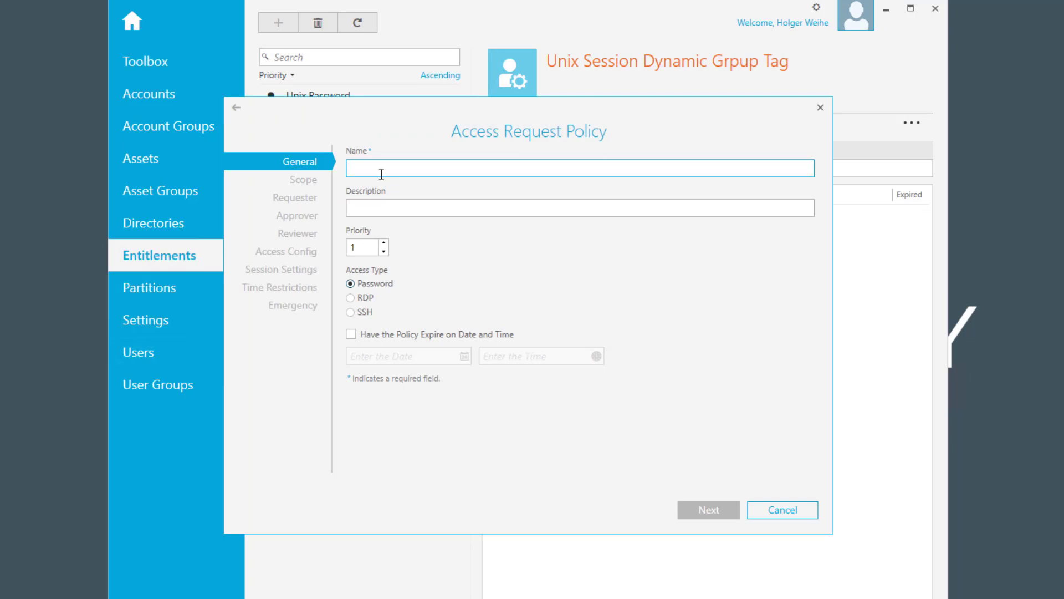
pyautogui.write('Access Request Rule')
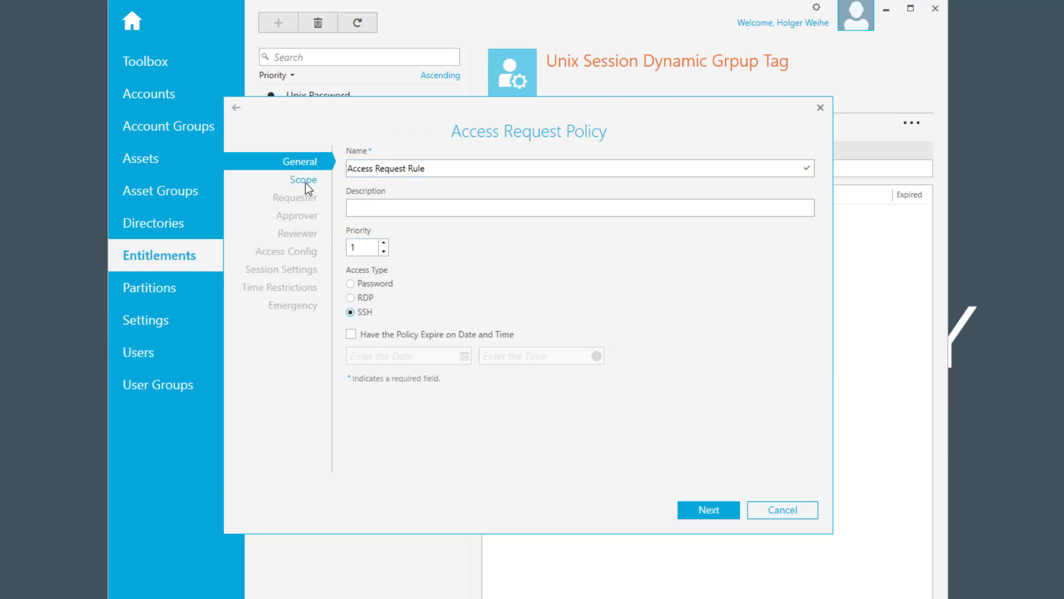
pyautogui.click(305, 182)
# Scope the policy to the asset group Linux Group based on Linux Tag
pyautogui.click(359, 158)
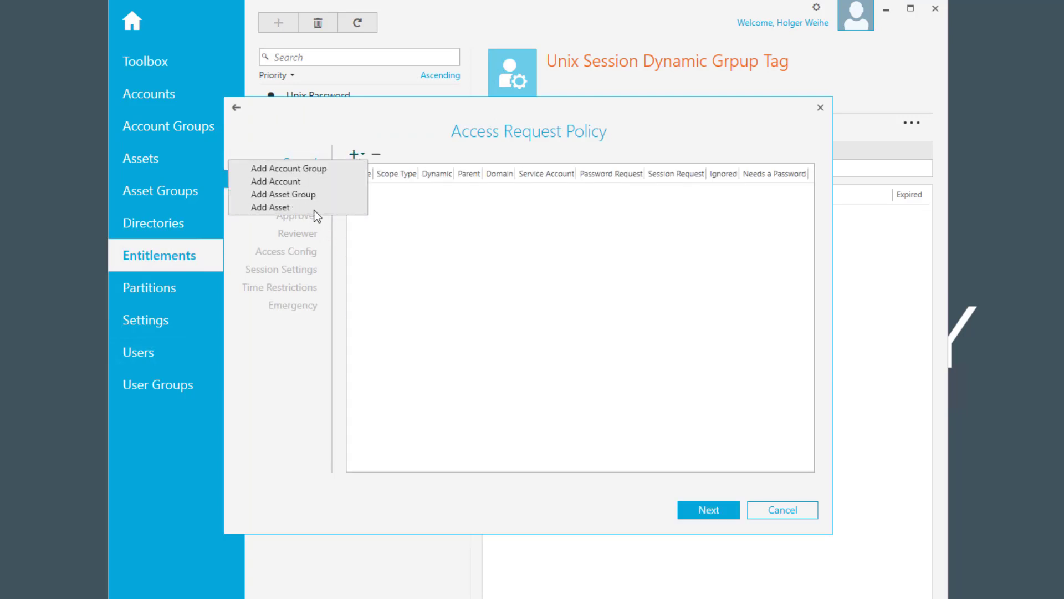
pyautogui.click(314, 195)
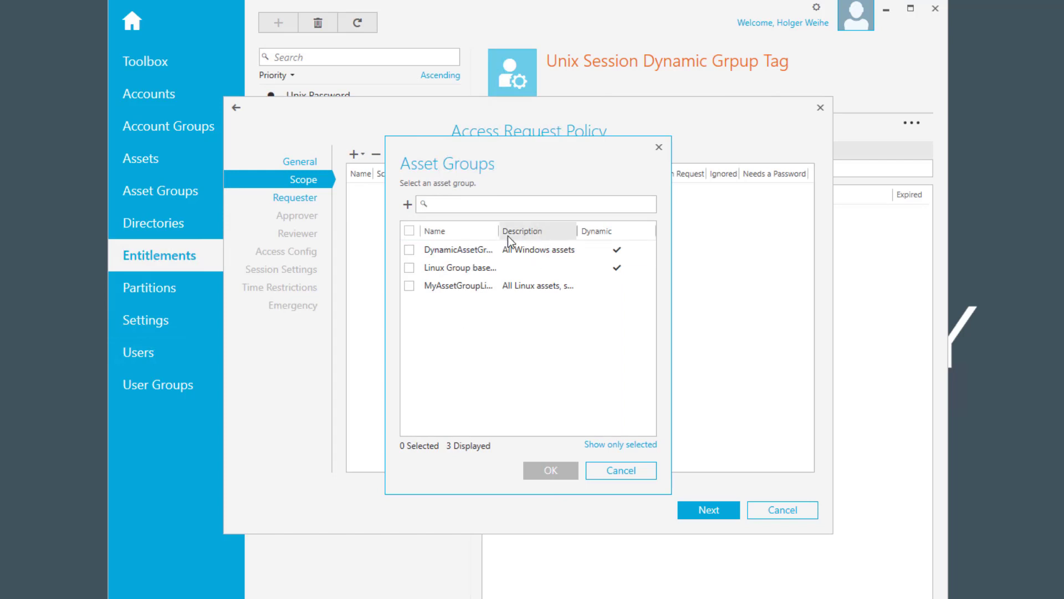
pyautogui.moveTo(518, 231); pyautogui.dragTo(579, 230)
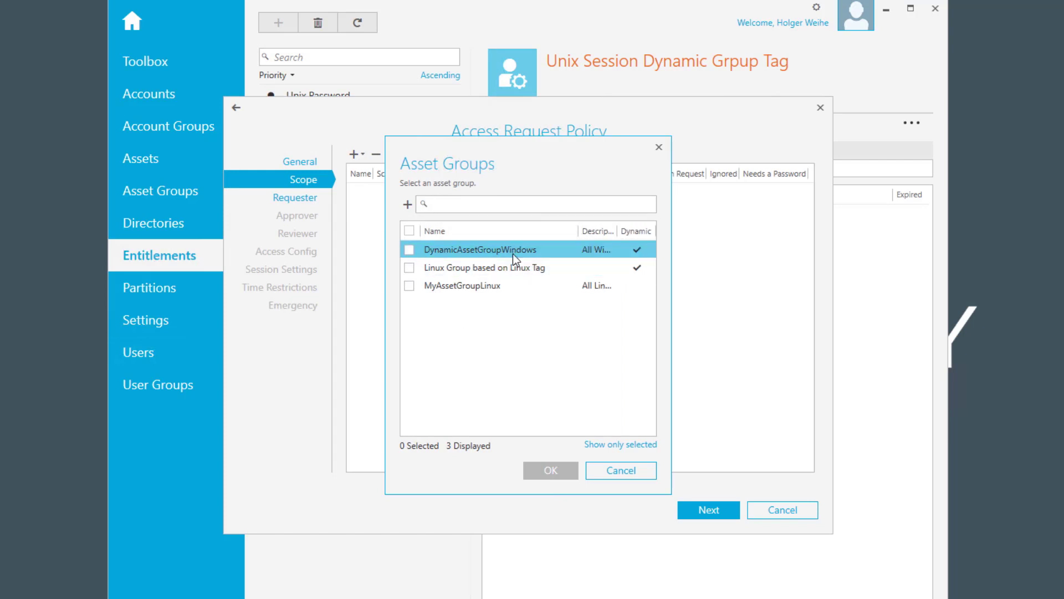
pyautogui.click(504, 268)
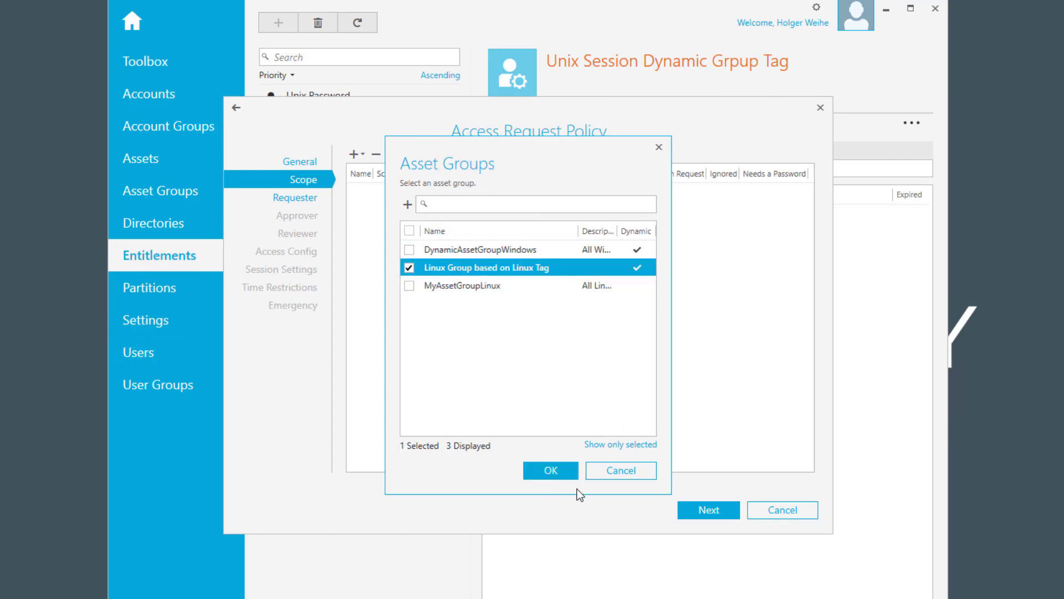
pyautogui.click(568, 475)
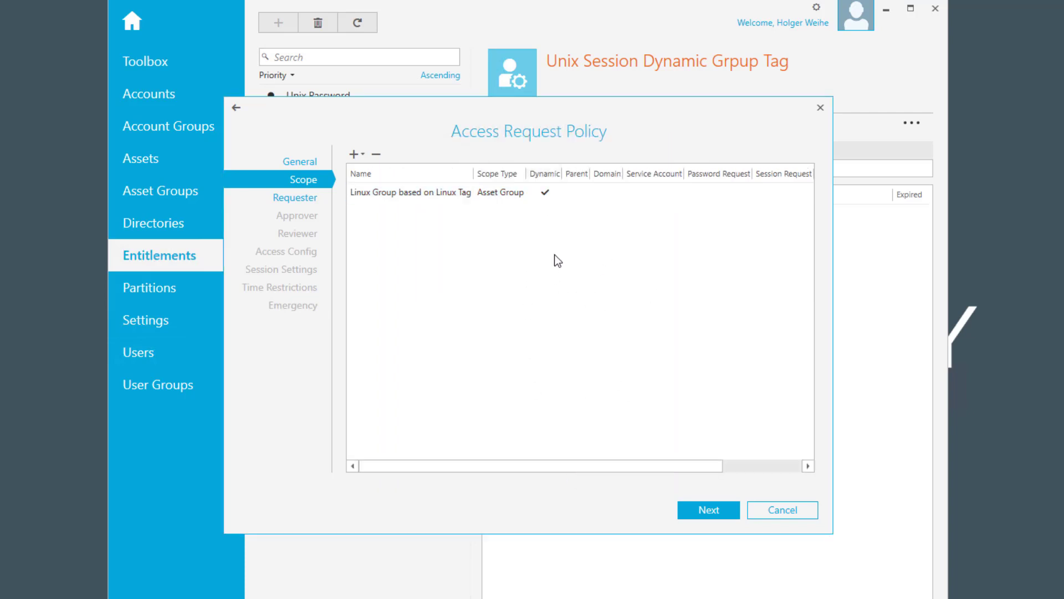
pyautogui.click(291, 198)
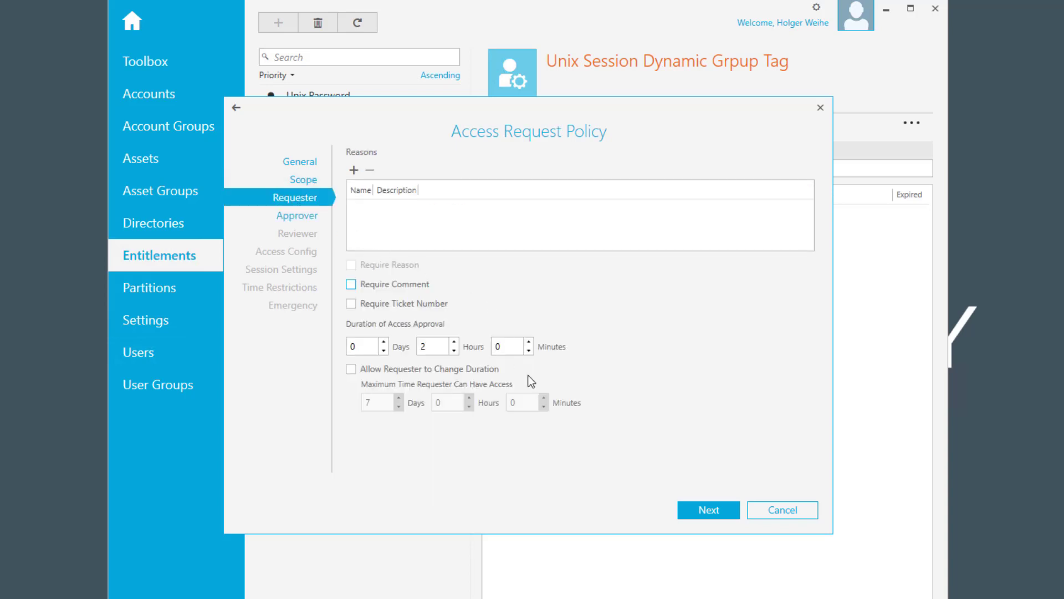